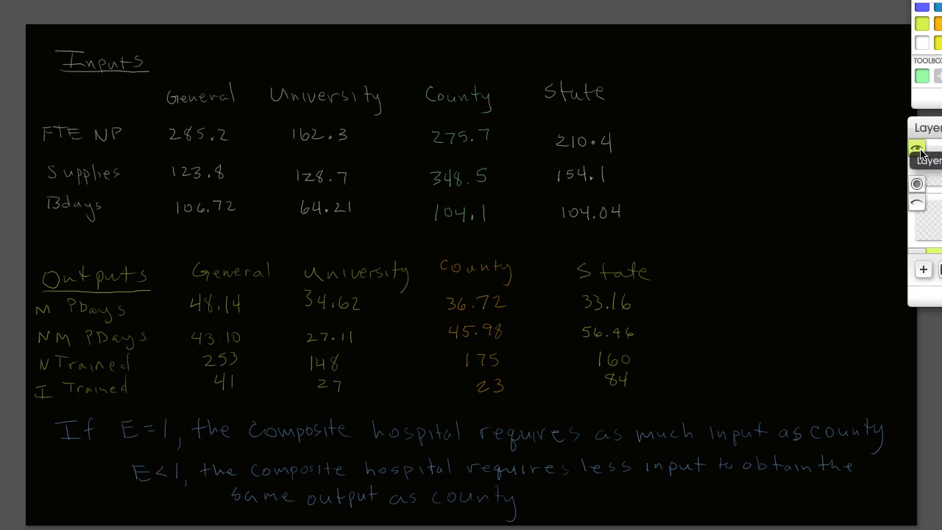
# - Hide the SketchBook drawing layer holding the handwritten hospital inputs and outputs
pyautogui.click(917, 150)
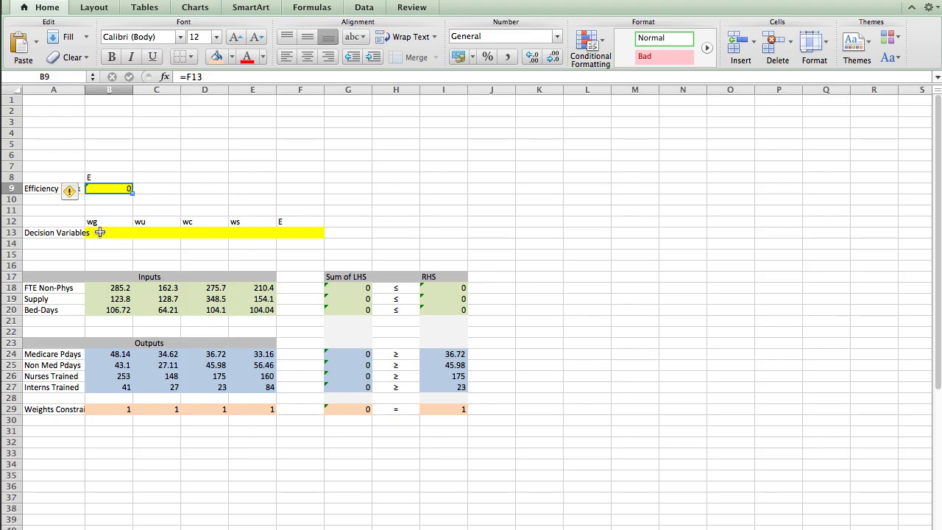
pyautogui.moveTo(99, 233); pyautogui.dragTo(267, 233)
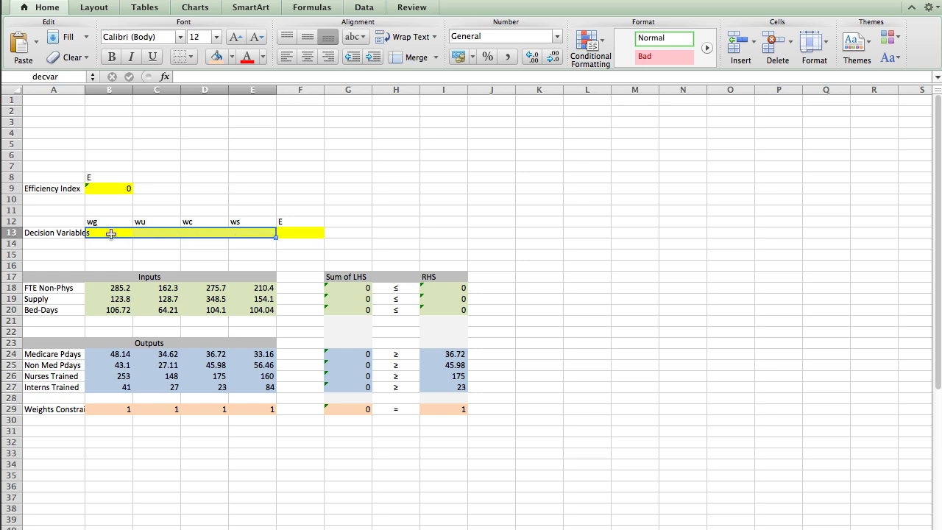
pyautogui.moveTo(105, 232); pyautogui.dragTo(235, 233)
pyautogui.moveTo(115, 289); pyautogui.dragTo(254, 318)
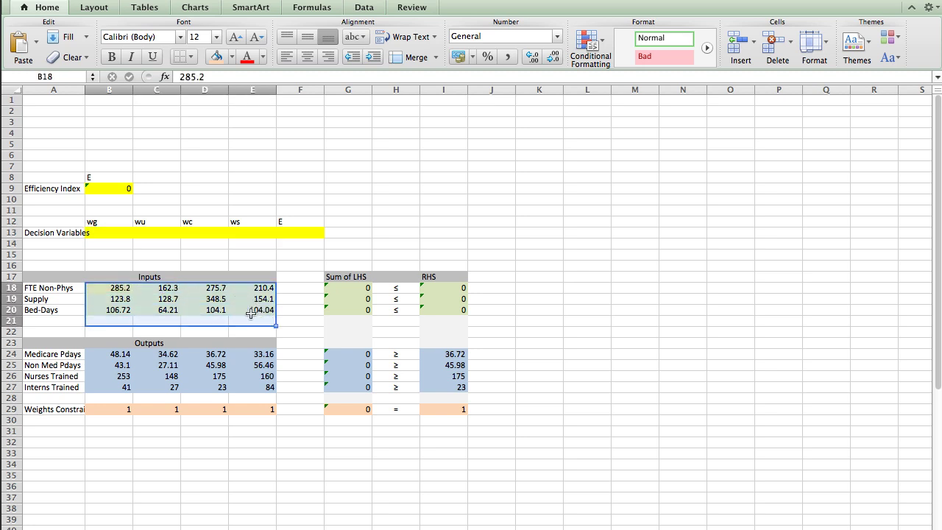
pyautogui.moveTo(114, 289); pyautogui.dragTo(248, 310)
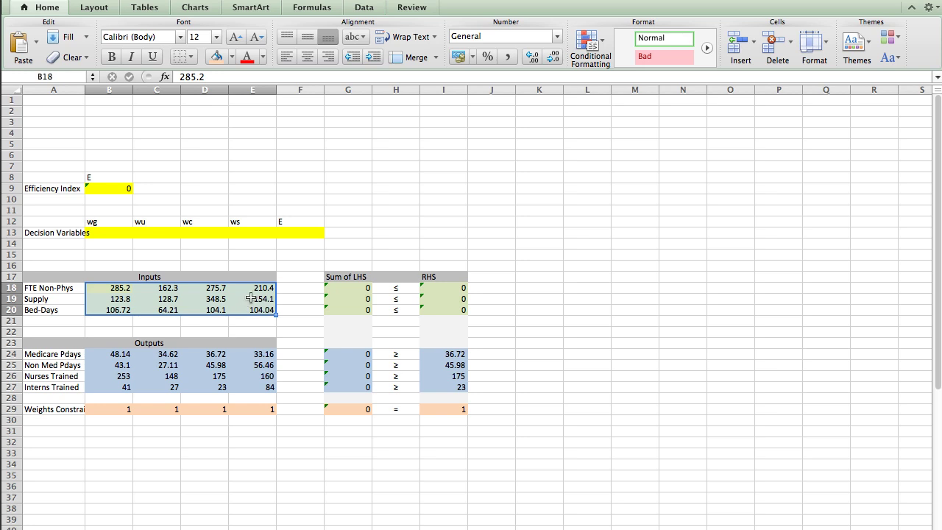
pyautogui.moveTo(106, 355); pyautogui.dragTo(252, 387)
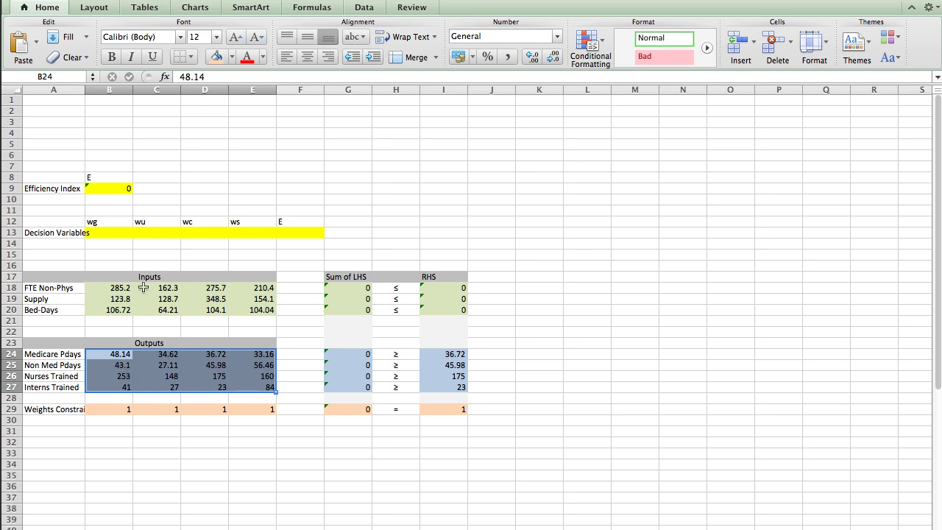
pyautogui.moveTo(139, 288); pyautogui.dragTo(215, 321)
pyautogui.moveTo(139, 368); pyautogui.dragTo(234, 378)
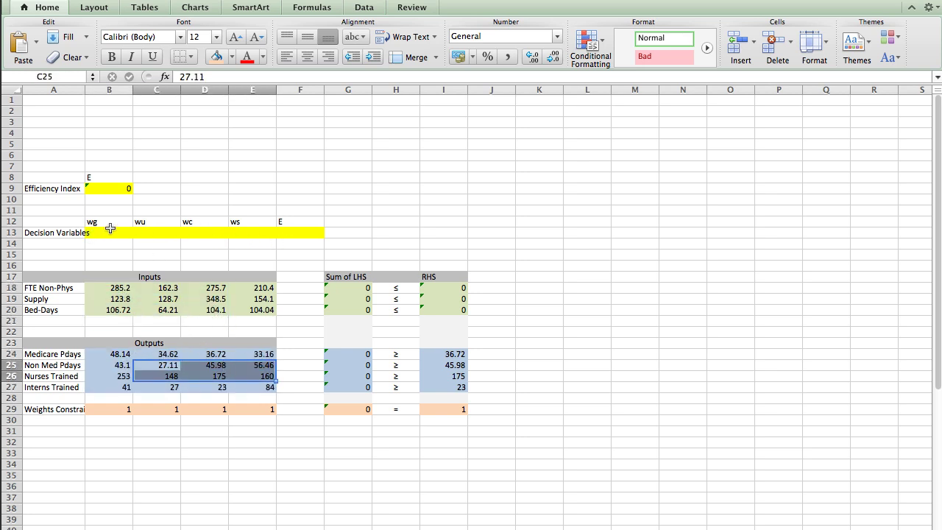
pyautogui.click(114, 362)
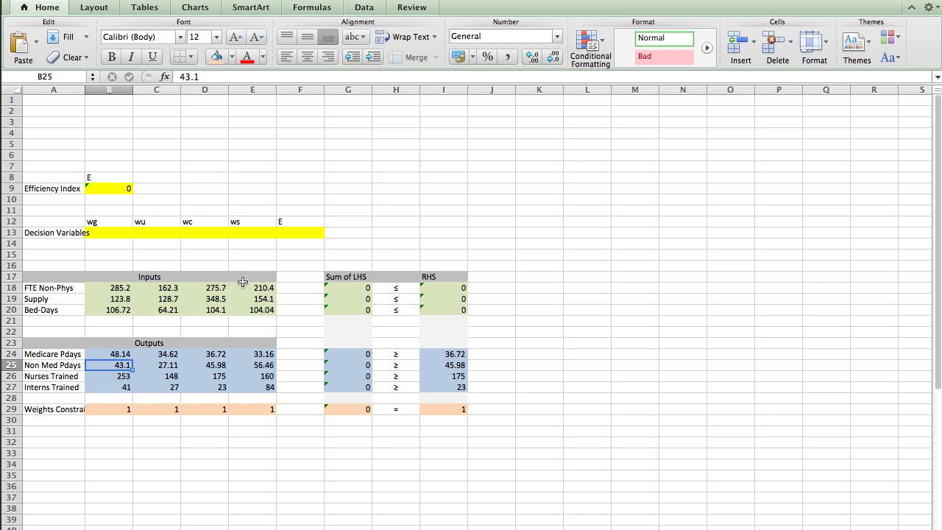
pyautogui.click(109, 409)
pyautogui.moveTo(109, 408); pyautogui.dragTo(255, 411)
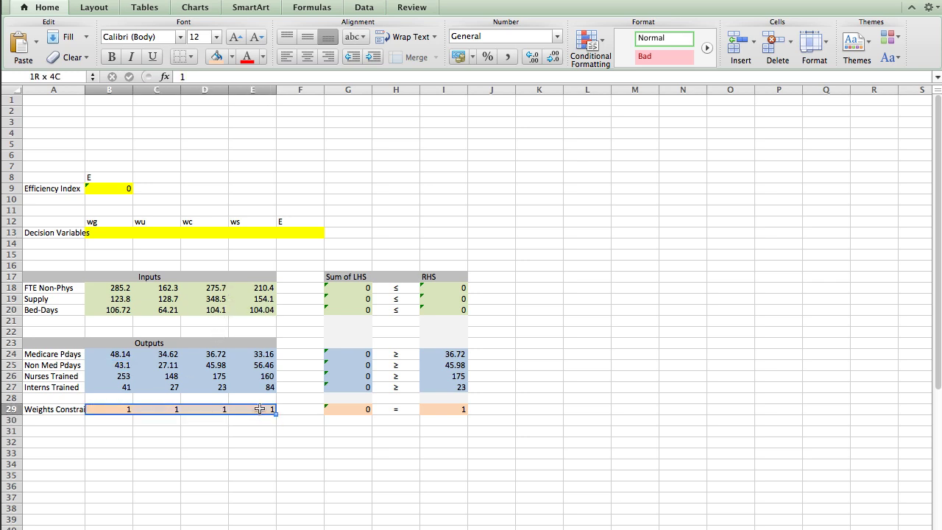
pyautogui.click(126, 408)
pyautogui.click(142, 410)
pyautogui.click(195, 409)
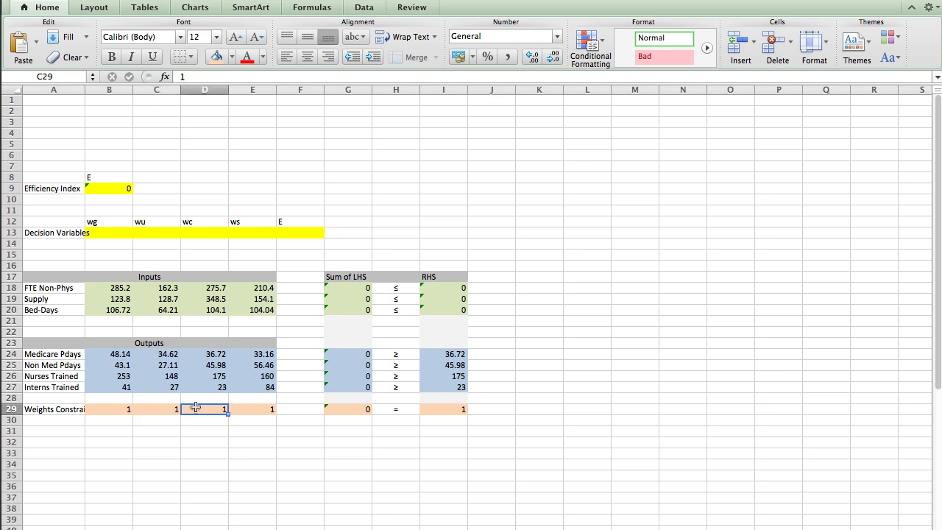
pyautogui.click(258, 410)
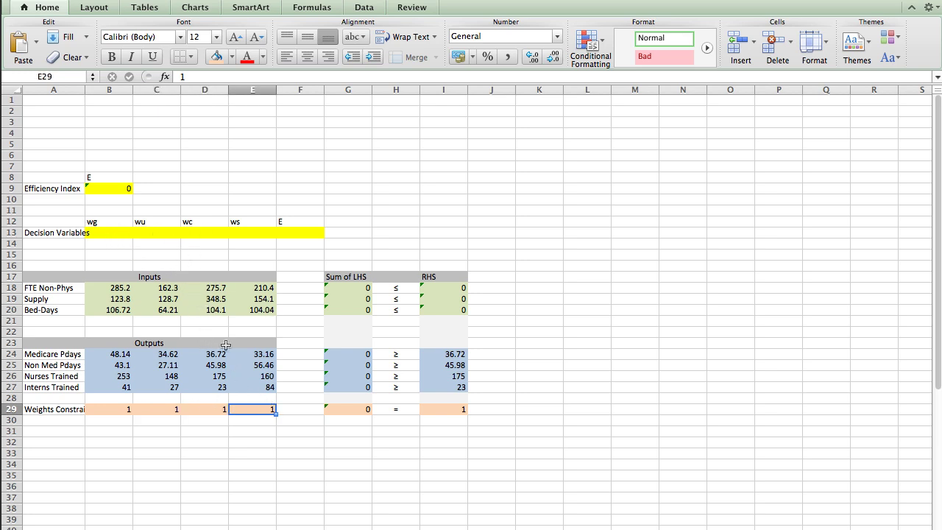
pyautogui.click(355, 287)
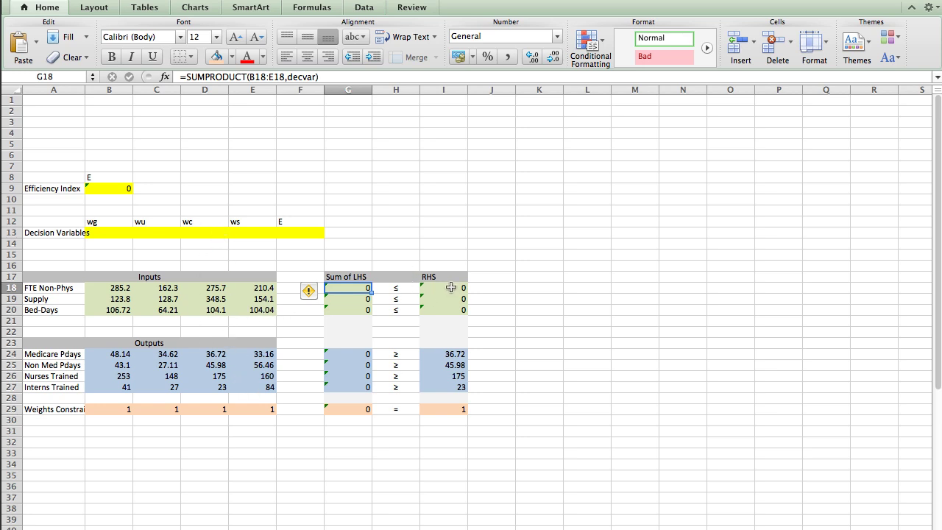
pyautogui.click(456, 287)
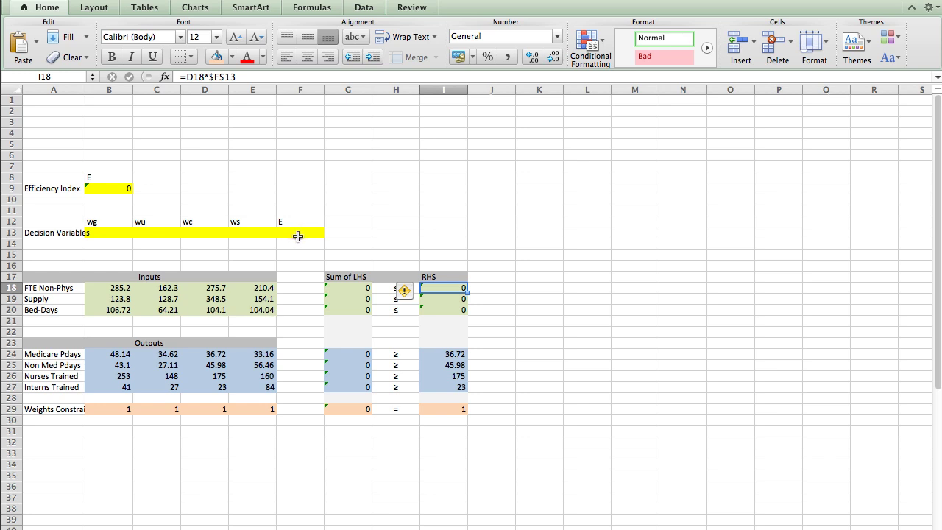
pyautogui.click(449, 297)
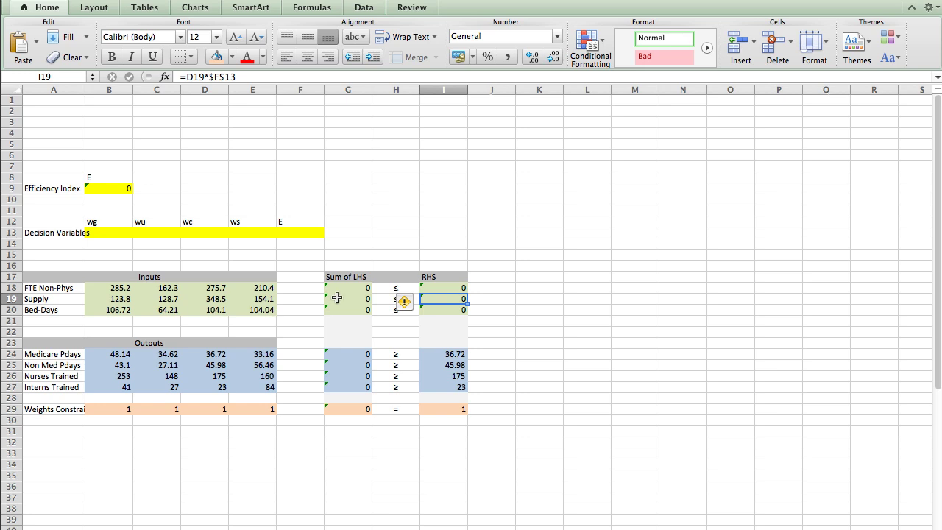
pyautogui.click(362, 356)
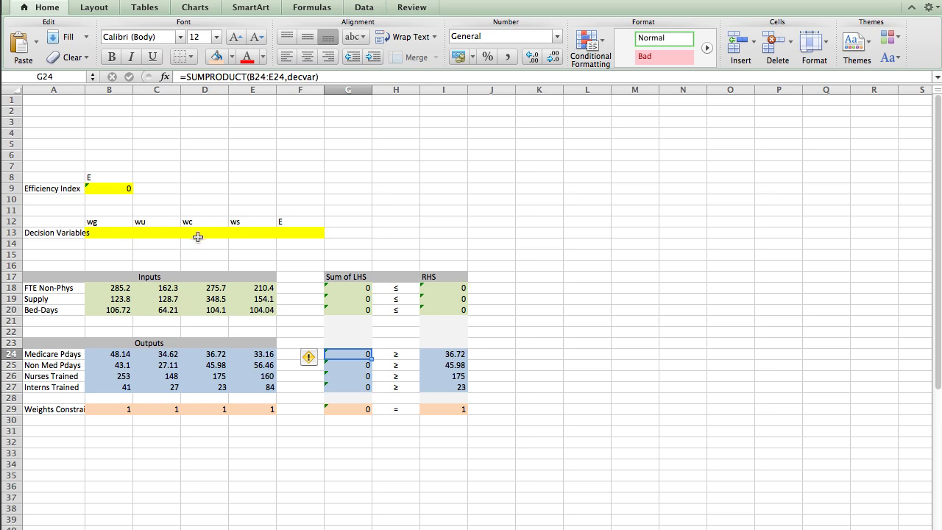
pyautogui.click(450, 354)
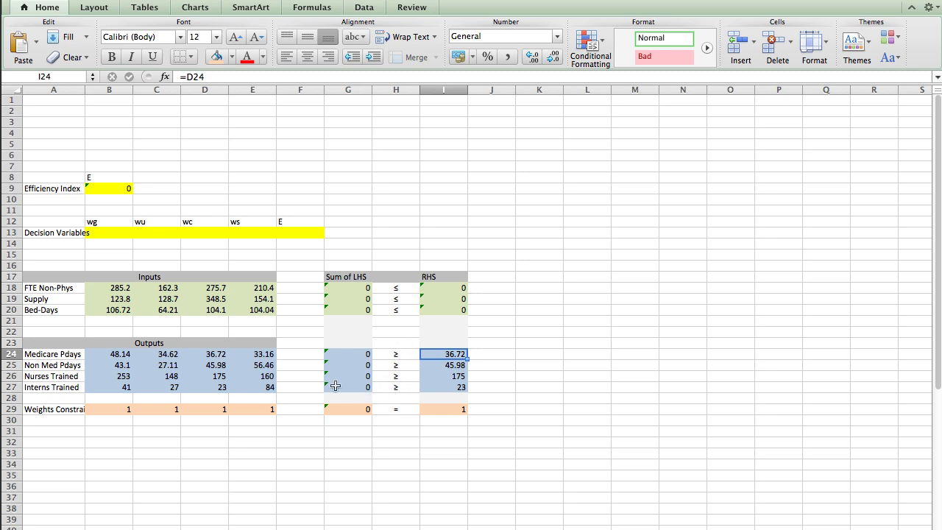
pyautogui.click(364, 410)
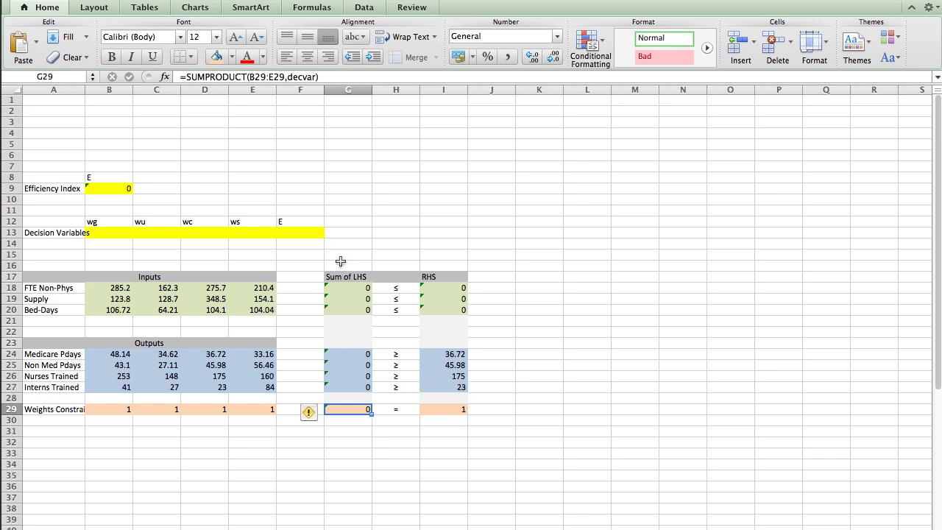
pyautogui.click(299, 233)
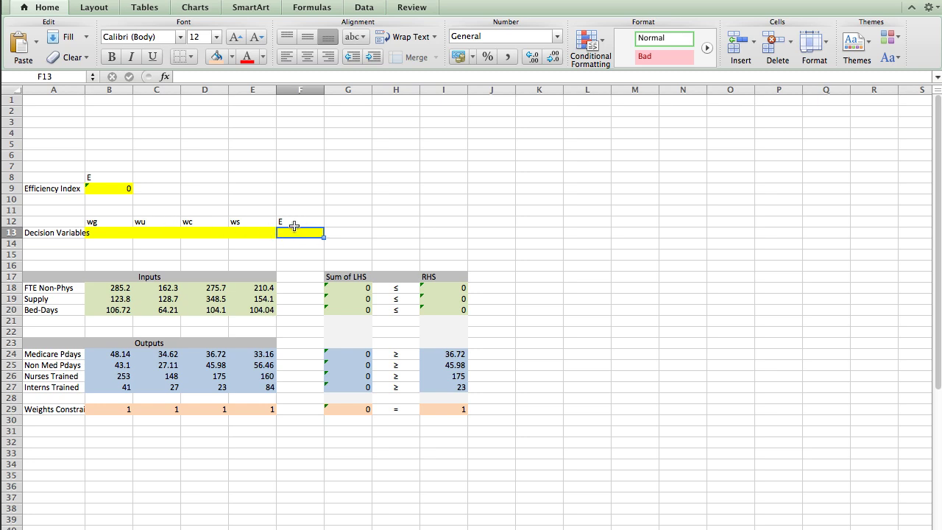
# - Select the weight variables B13:E13, then review and dismiss the error warning on B9
pyautogui.click(109, 233)
pyautogui.moveTo(109, 233); pyautogui.dragTo(130, 226)
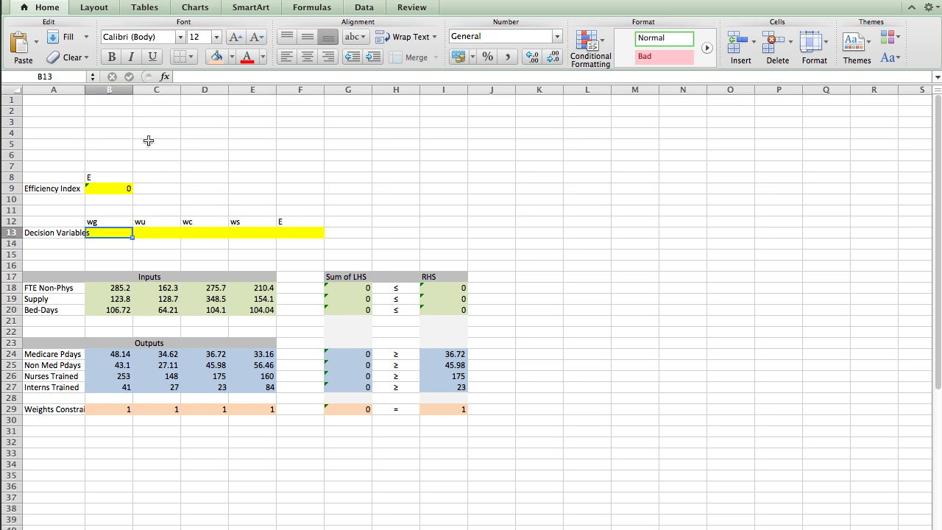
pyautogui.click(118, 188)
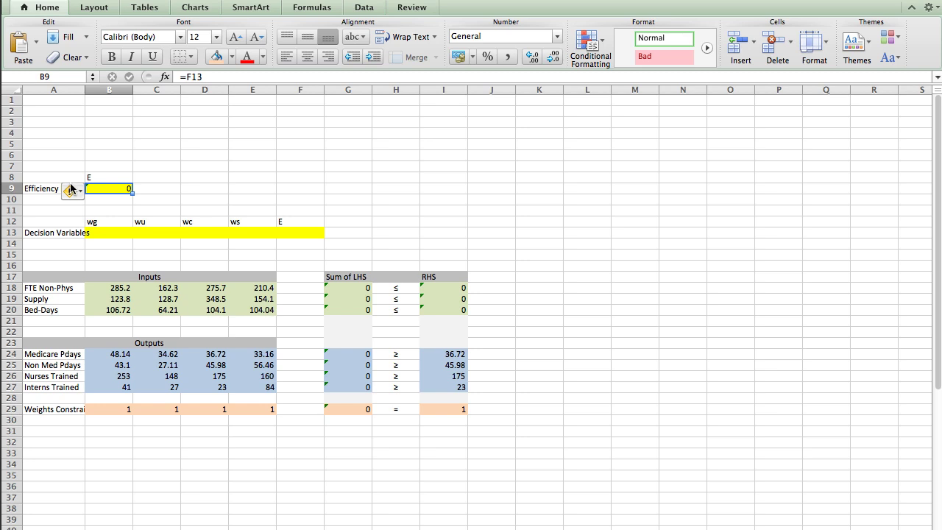
pyautogui.click(70, 190)
pyautogui.click(169, 177)
# - Check that B9 links to efficiency variable F13 and bring up the Tools menu
pyautogui.click(295, 234)
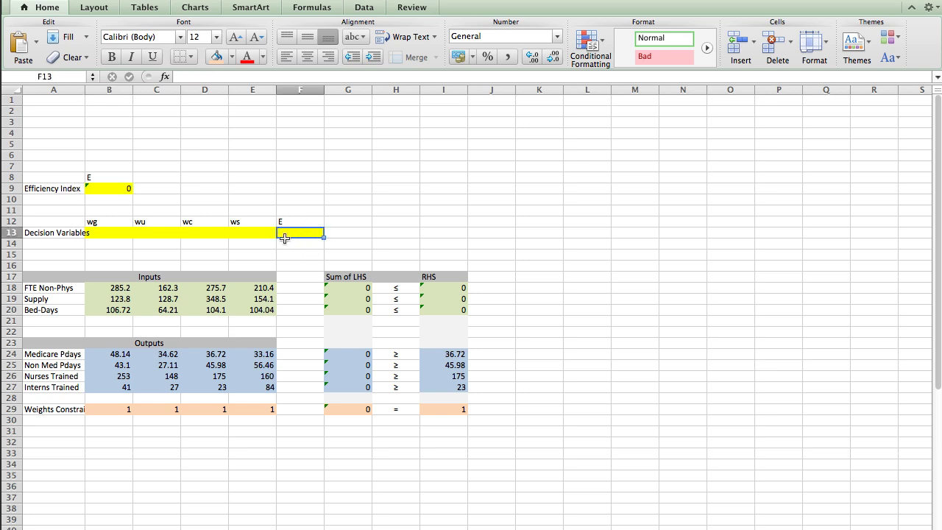
pyautogui.click(113, 188)
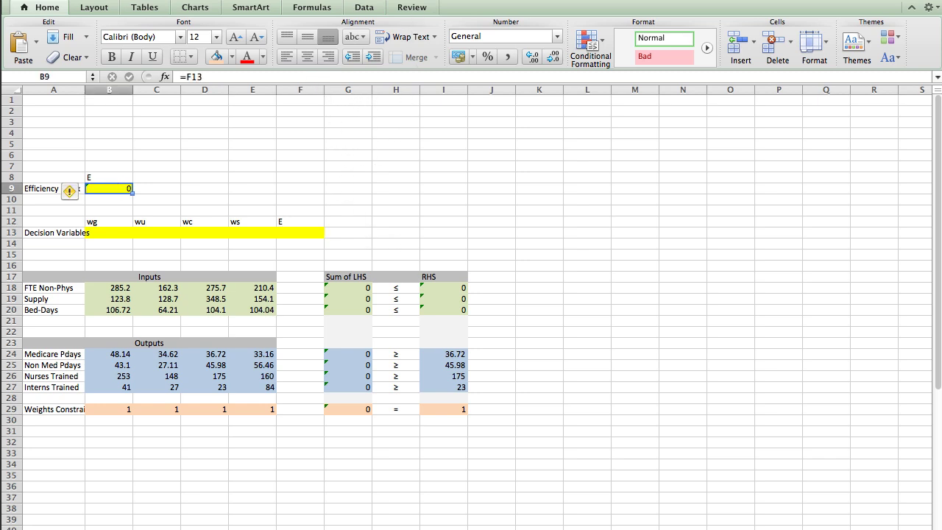
pyautogui.click(221, 0)
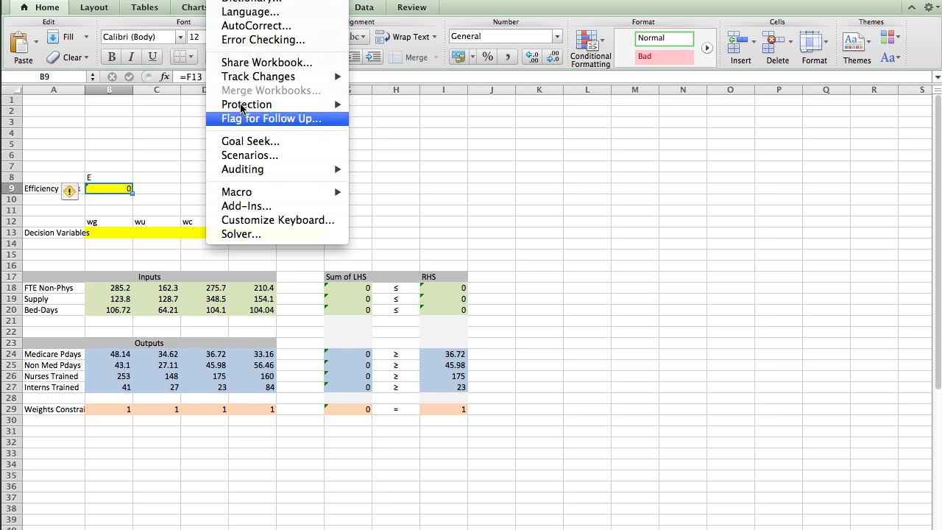
# - Open Solver and delete the old inputs, outputs and weights constraints
pyautogui.click(257, 235)
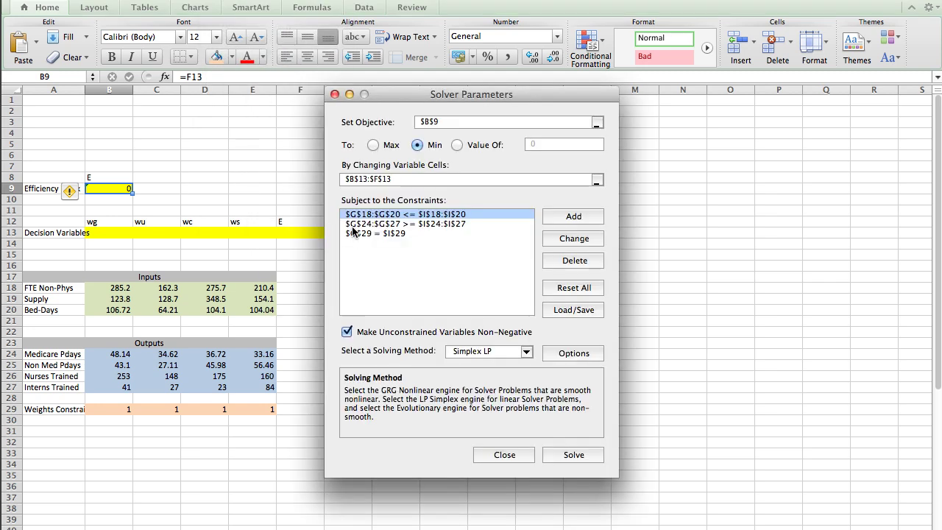
pyautogui.click(573, 261)
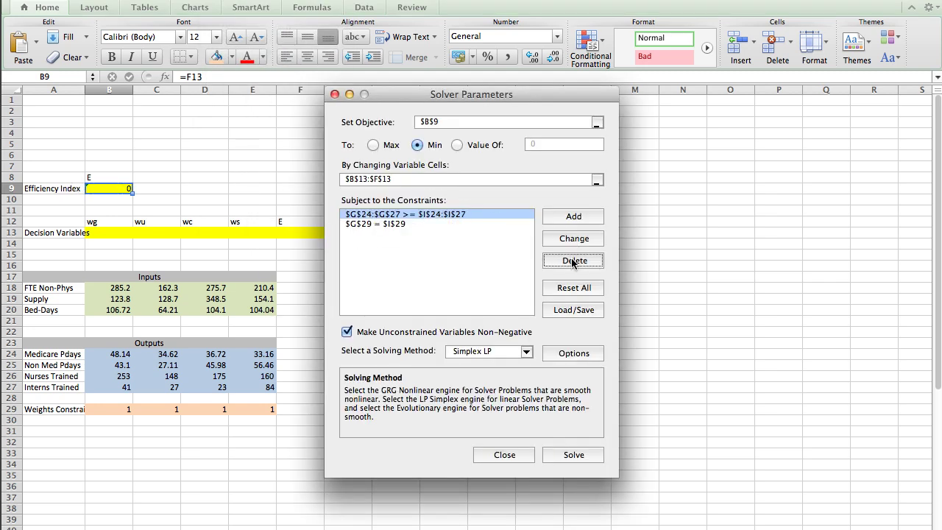
pyautogui.click(574, 262)
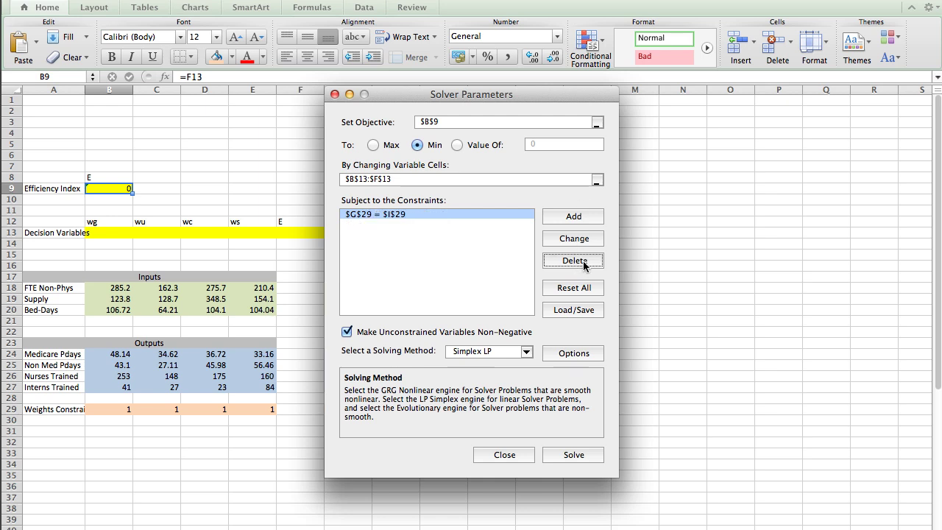
pyautogui.click(583, 263)
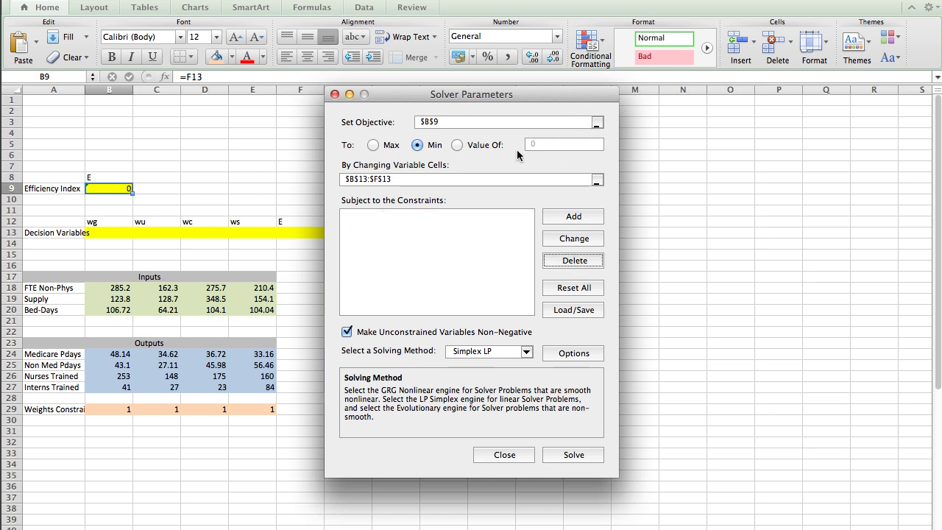
# - Minimize objective $B$9 by changing variable cells $B$13:$F$13
pyautogui.click(597, 125)
pyautogui.click(597, 124)
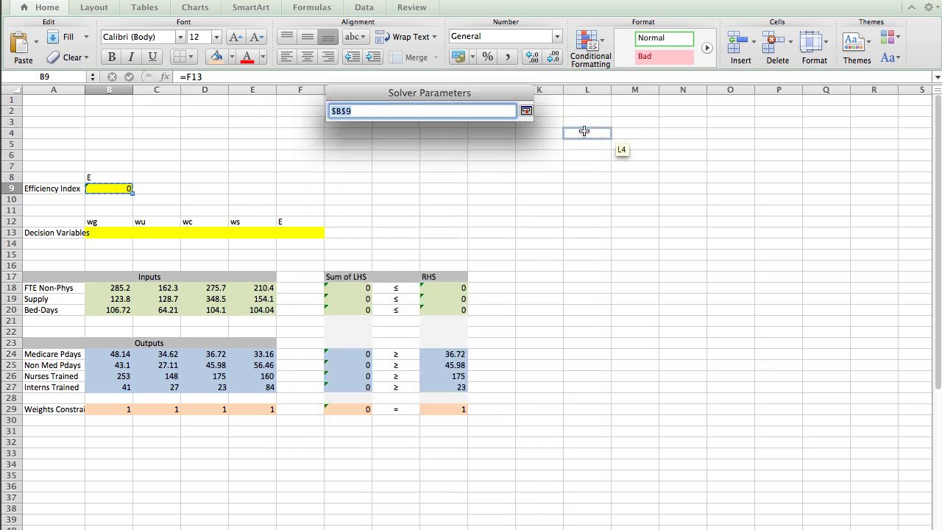
pyautogui.click(119, 192)
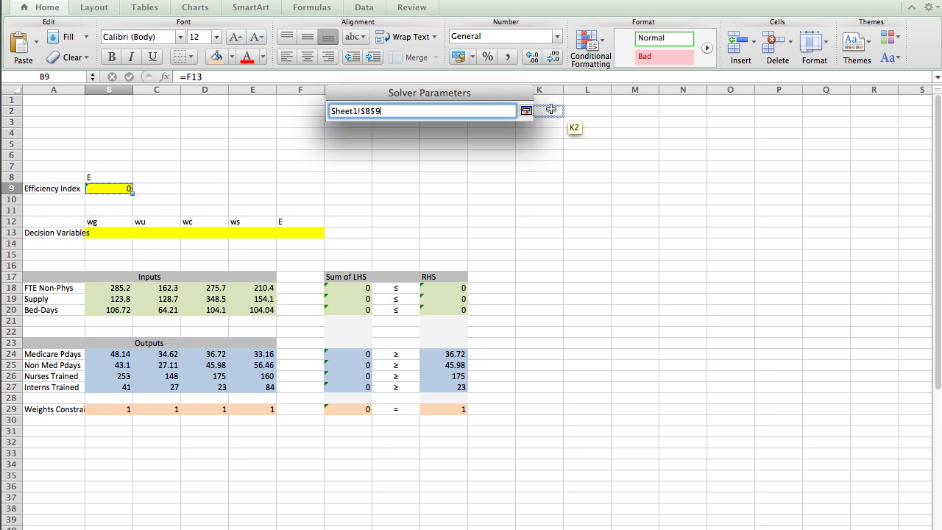
pyautogui.click(525, 110)
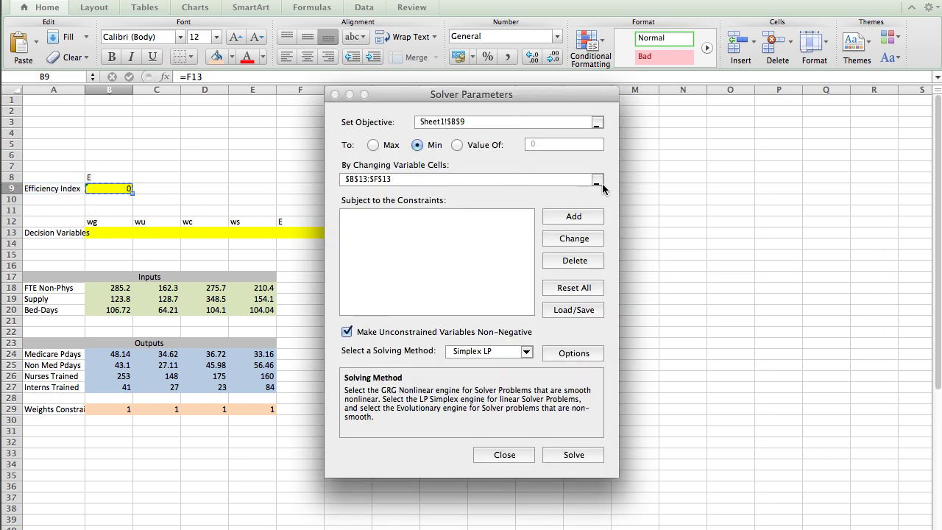
pyautogui.click(597, 180)
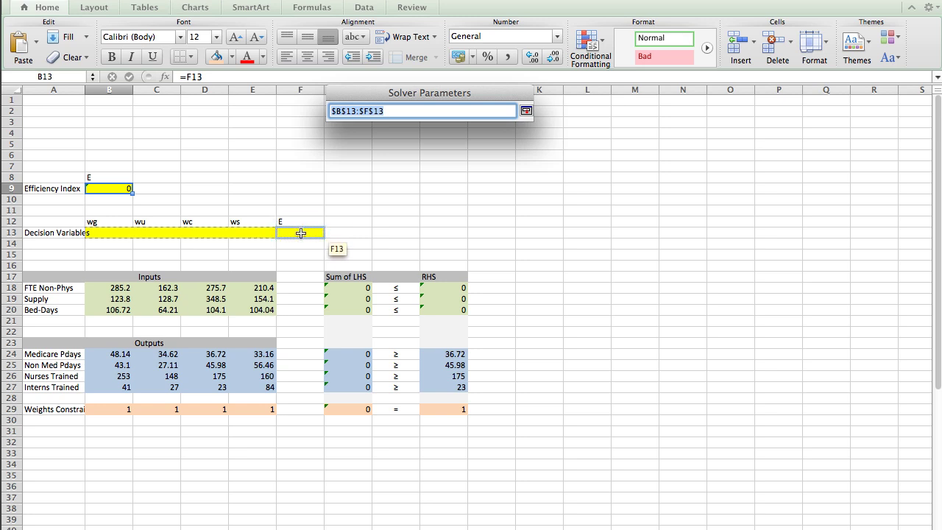
pyautogui.click(527, 111)
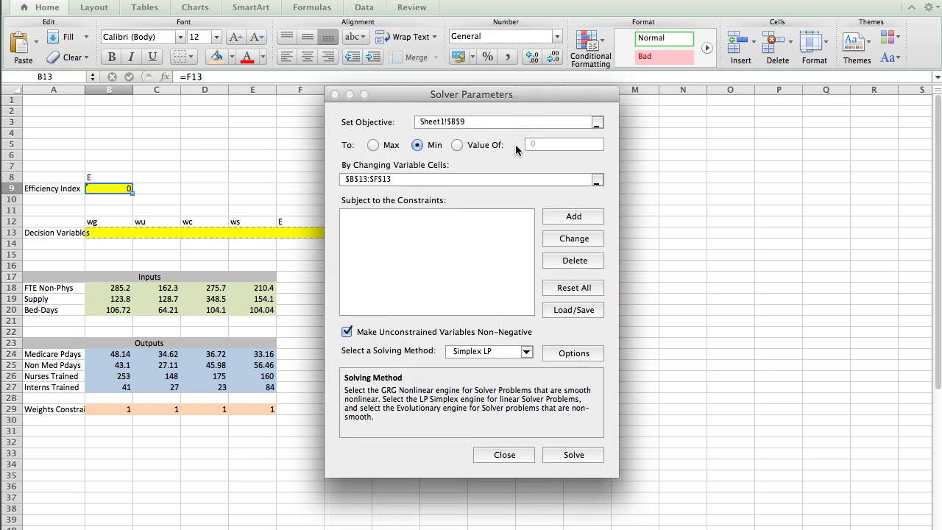
# - Add the input constraint G18:G20 <= I18:I20
pyautogui.click(574, 218)
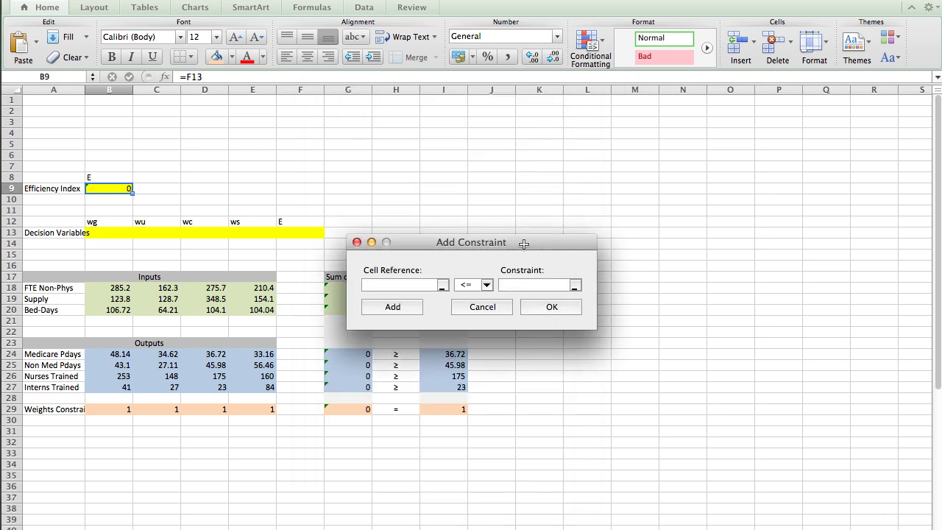
pyautogui.moveTo(525, 241); pyautogui.dragTo(489, 118)
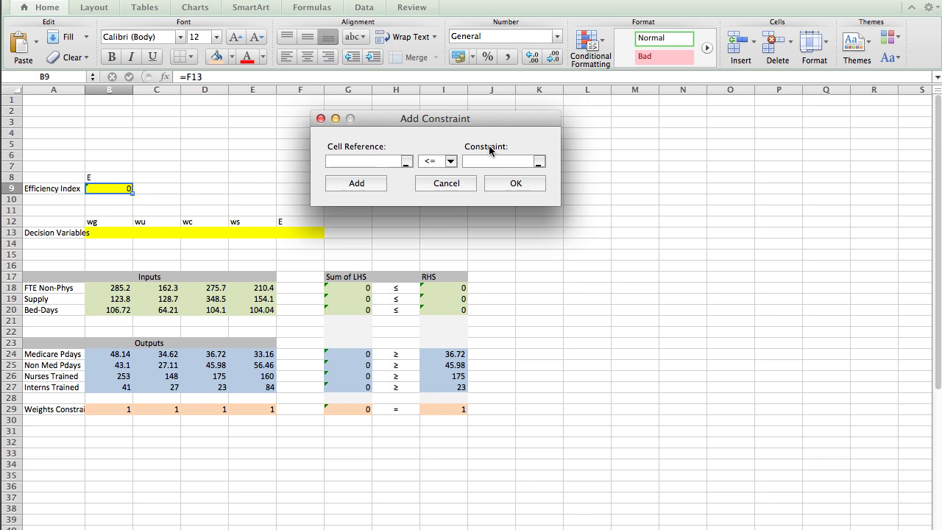
pyautogui.click(366, 288)
pyautogui.moveTo(366, 287)
pyautogui.mouseDown()
pyautogui.moveTo(346, 340)
pyautogui.moveTo(358, 289)
pyautogui.mouseUp()
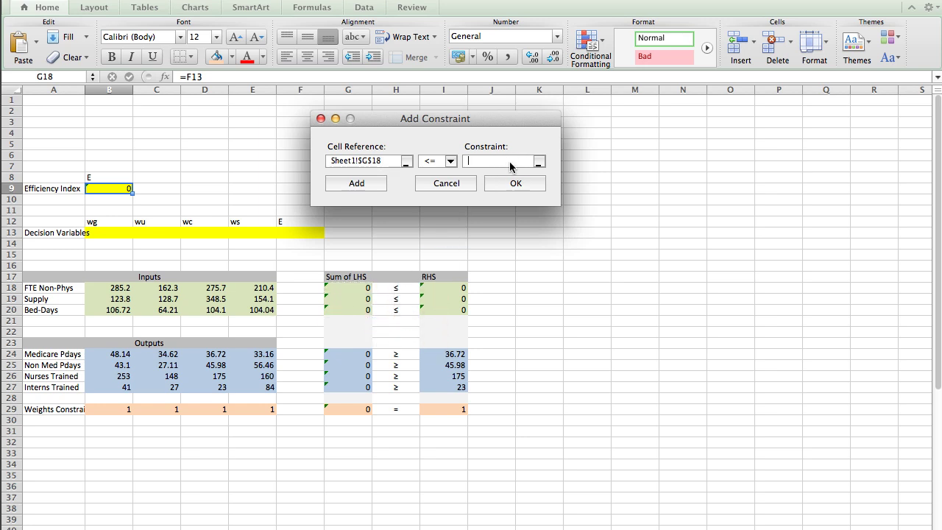
pyautogui.click(455, 284)
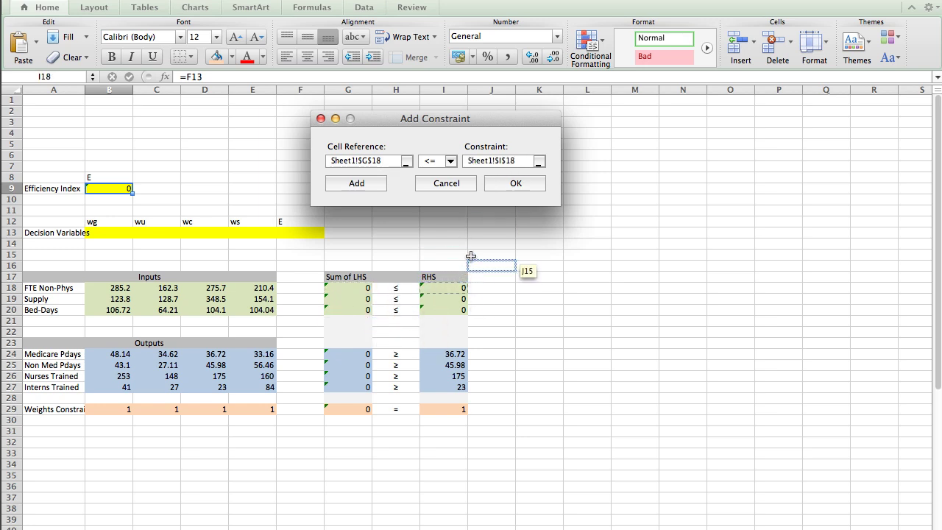
pyautogui.click(506, 184)
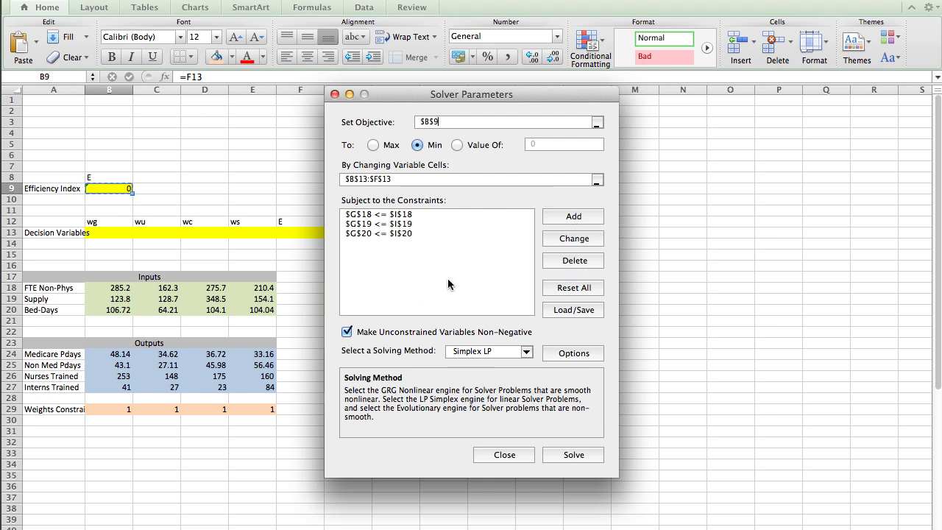
# - Add the output constraint G24:G27 >= I24:I27
pyautogui.click(574, 216)
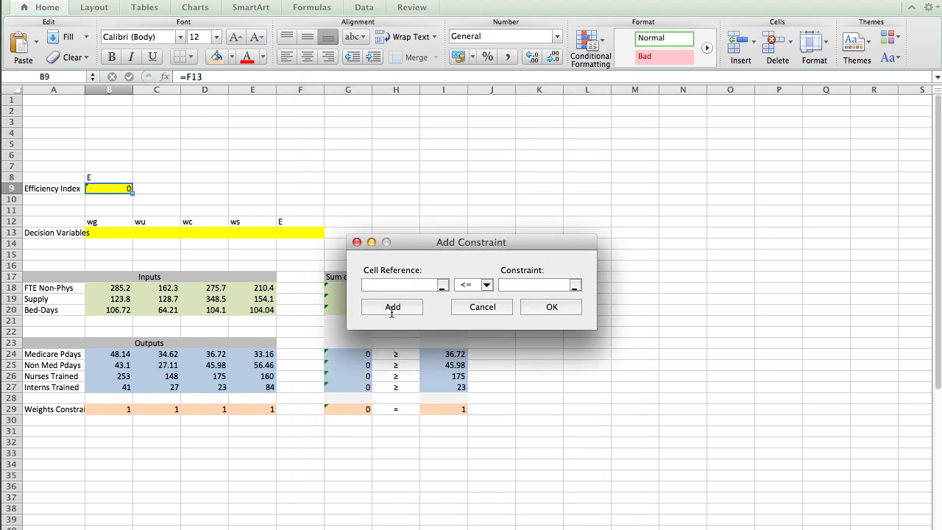
pyautogui.click(354, 353)
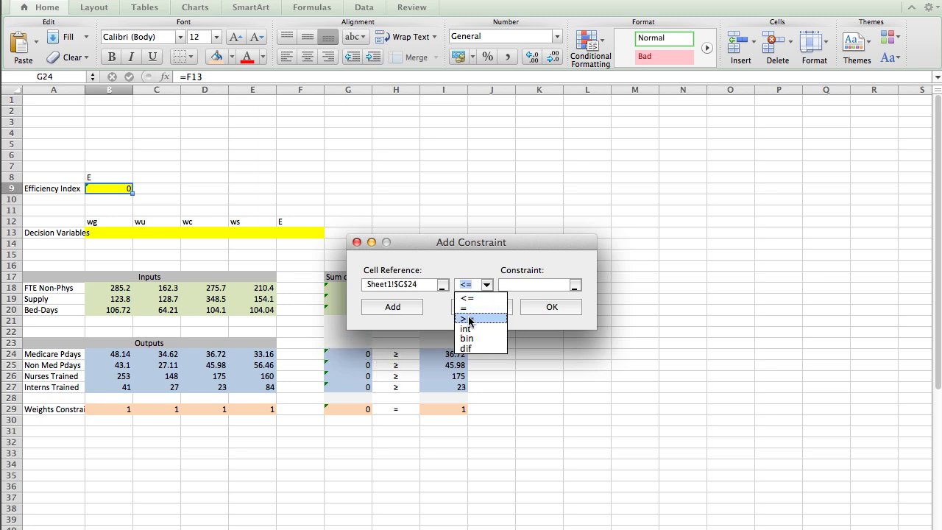
pyautogui.click(467, 318)
pyautogui.click(444, 358)
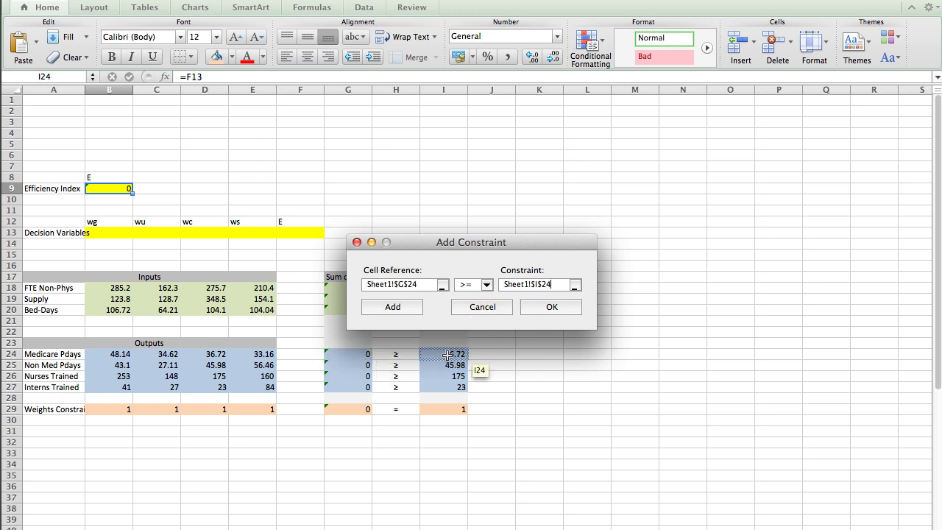
pyautogui.click(547, 309)
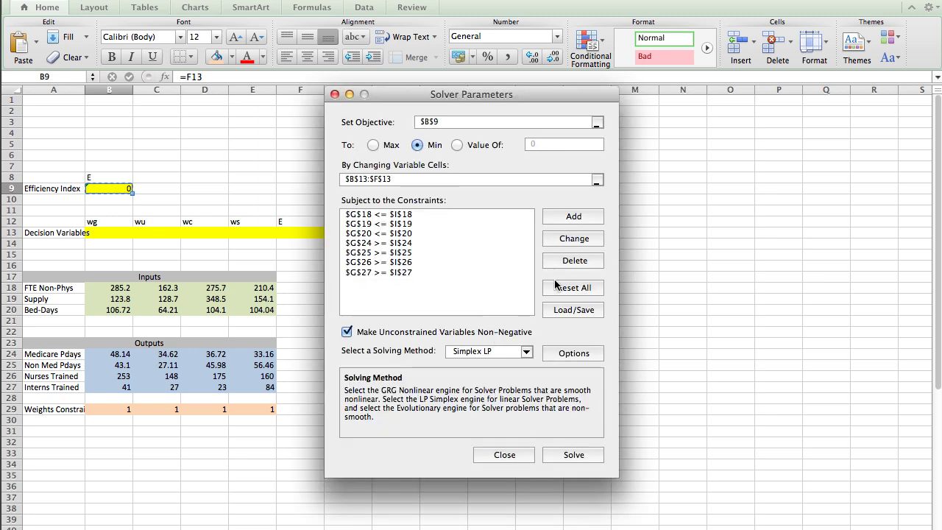
# - Add the weights equality constraint G29 = I29
pyautogui.click(570, 217)
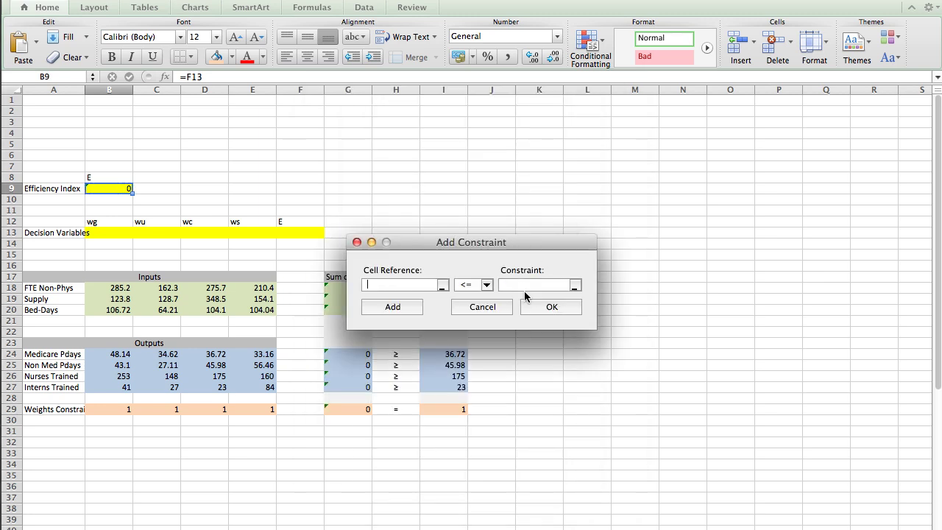
pyautogui.click(365, 409)
pyautogui.click(486, 285)
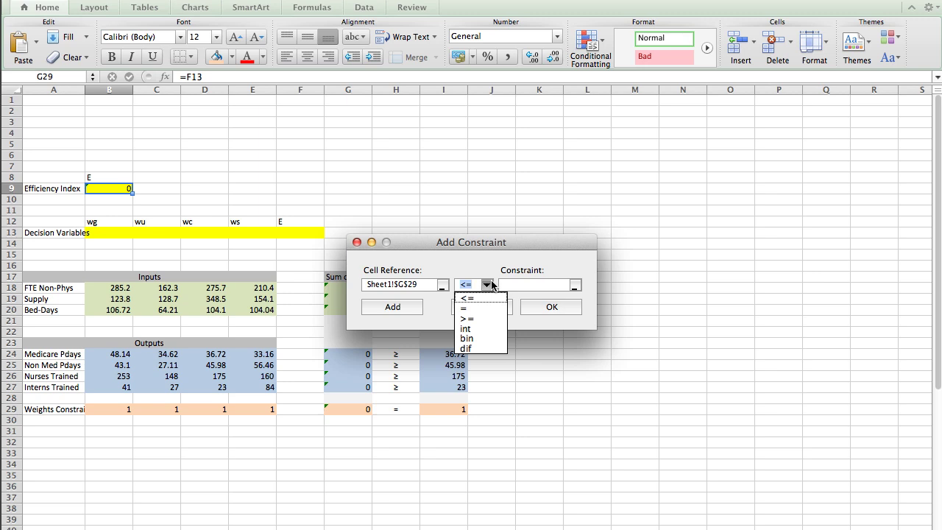
pyautogui.click(484, 307)
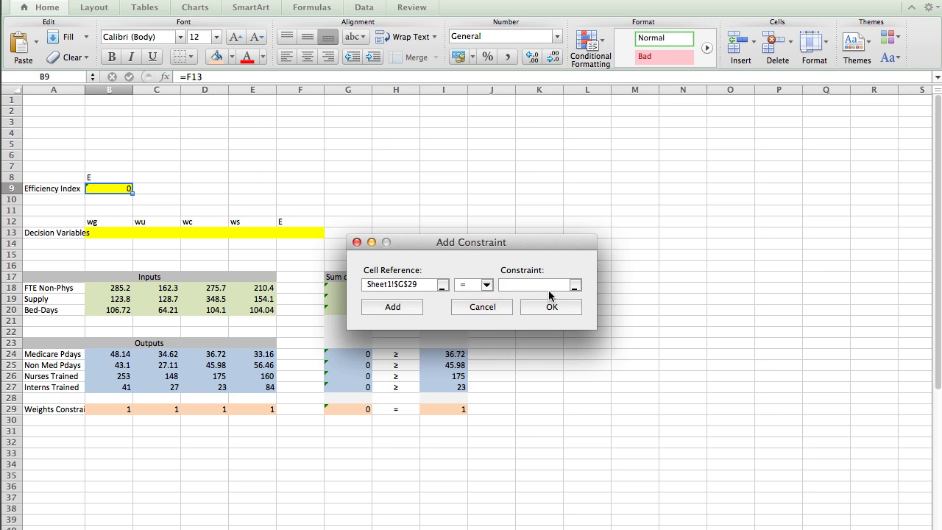
pyautogui.click(575, 290)
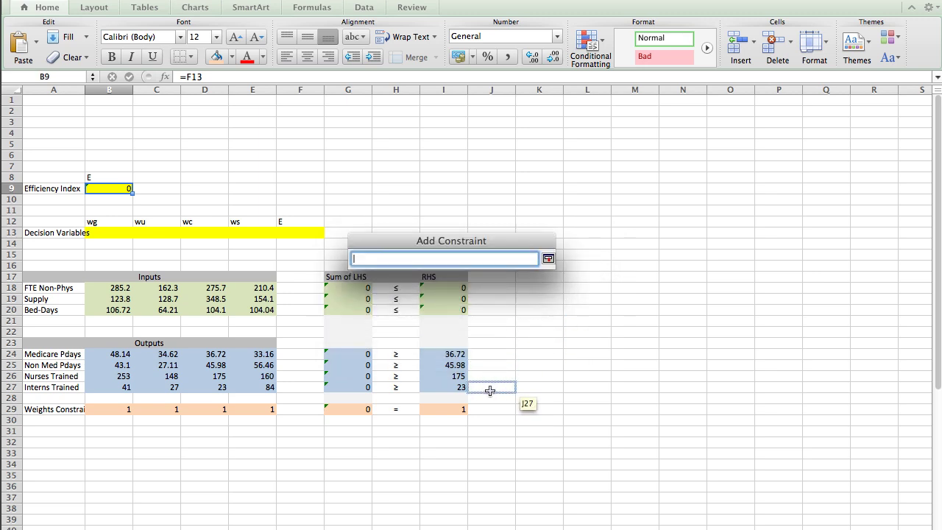
pyautogui.click(461, 409)
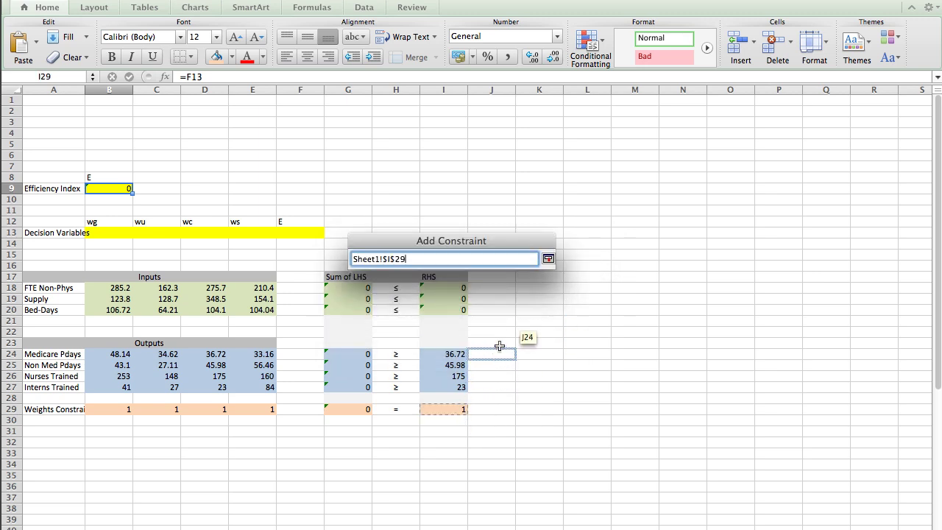
pyautogui.click(548, 258)
pyautogui.click(546, 307)
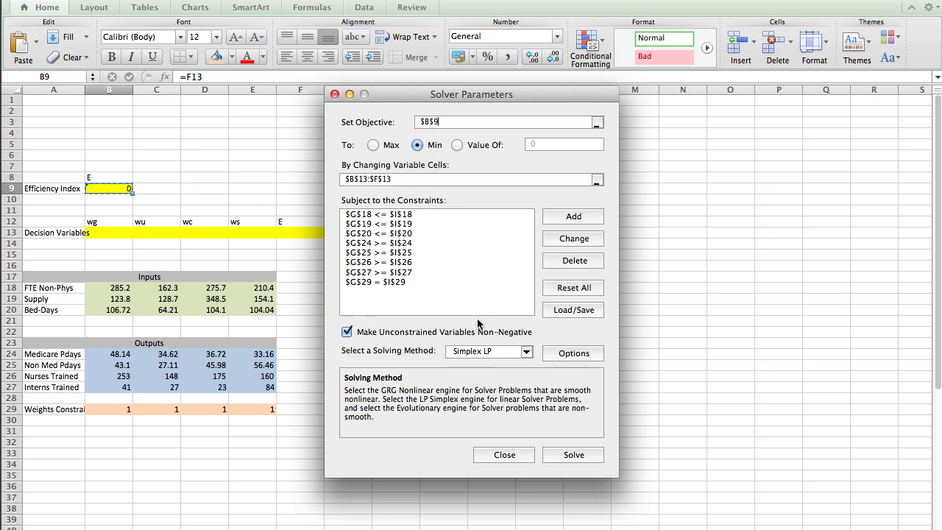
# - Solve with Simplex LP and keep the solution, giving efficiency index 0.90523788
pyautogui.click(527, 352)
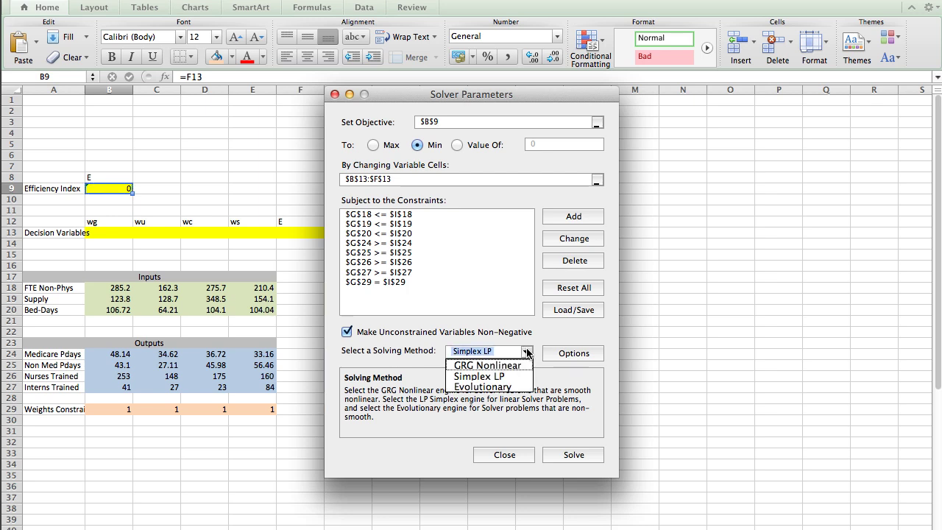
pyautogui.click(496, 377)
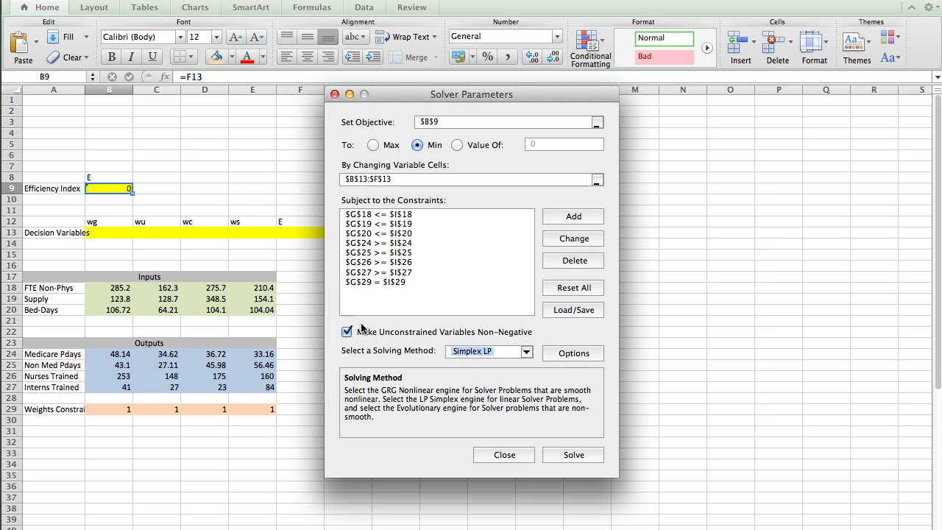
pyautogui.click(569, 452)
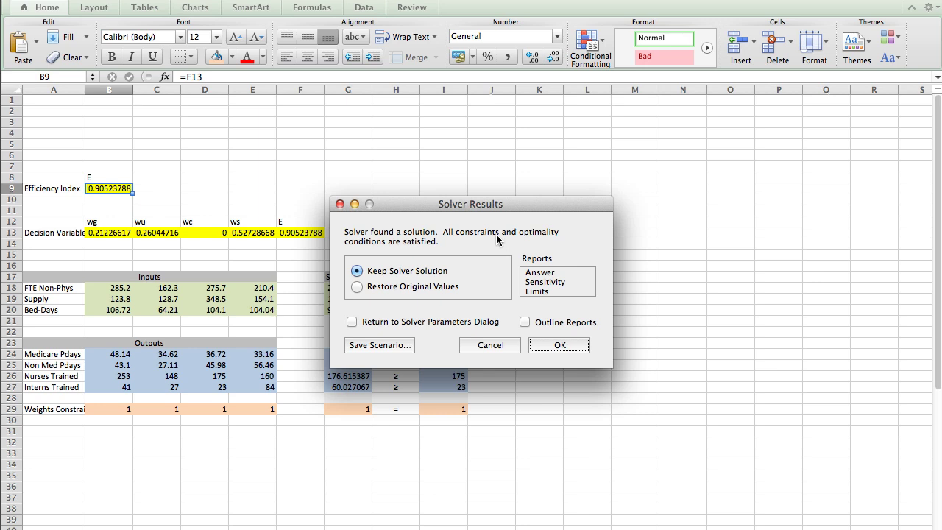
pyautogui.press('Return')
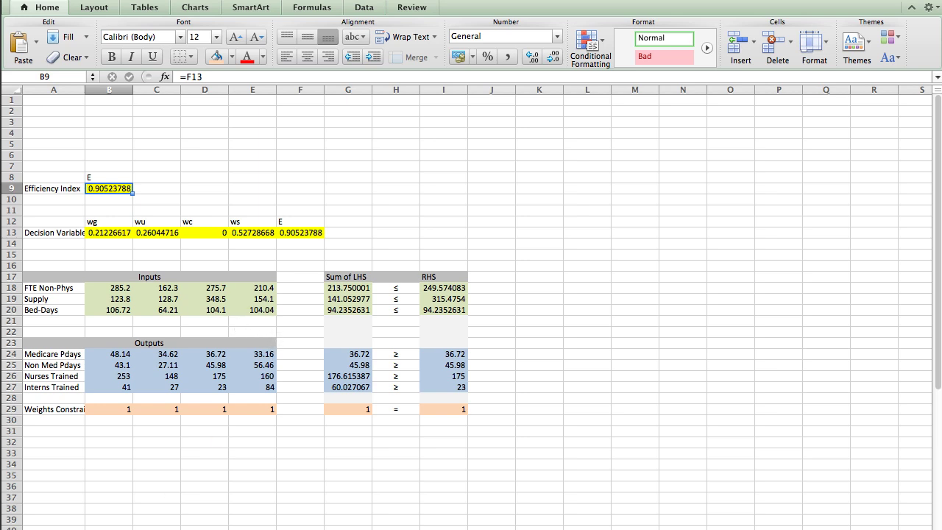
# - Switch to the Solver Answer Report sheet to review objective and binding constraints
pyautogui.hotkey('ctrl', 'pagedown')
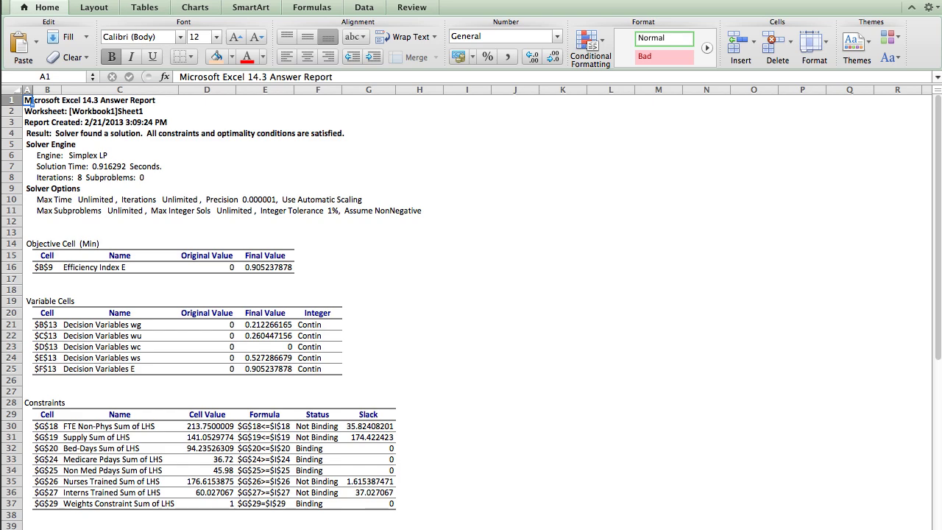
# - Return to the Sheet1 DEA model and select cell H28
pyautogui.hotkey('ctrl', 'pagedown')
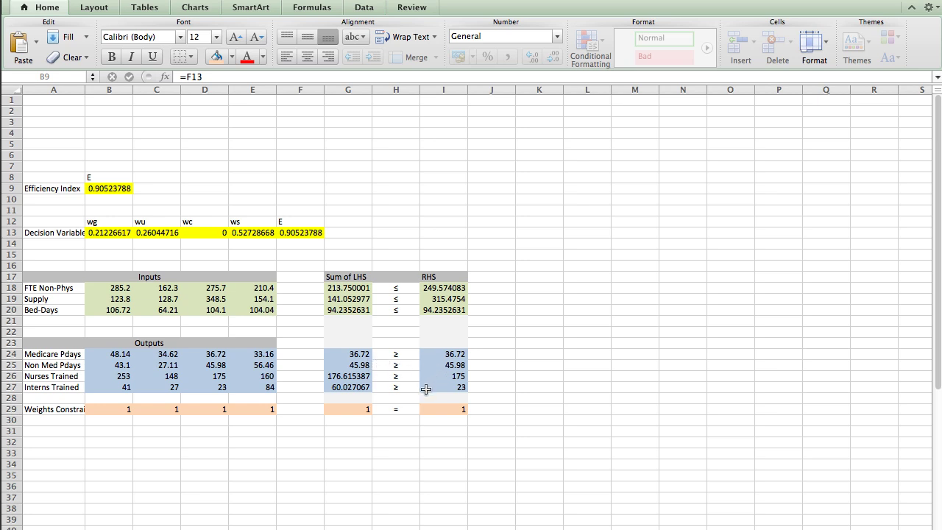
pyautogui.click(379, 401)
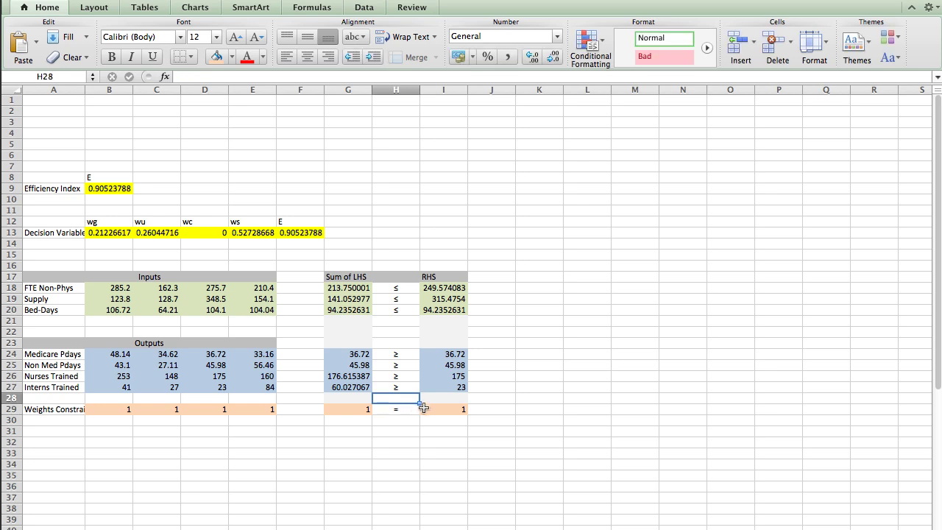